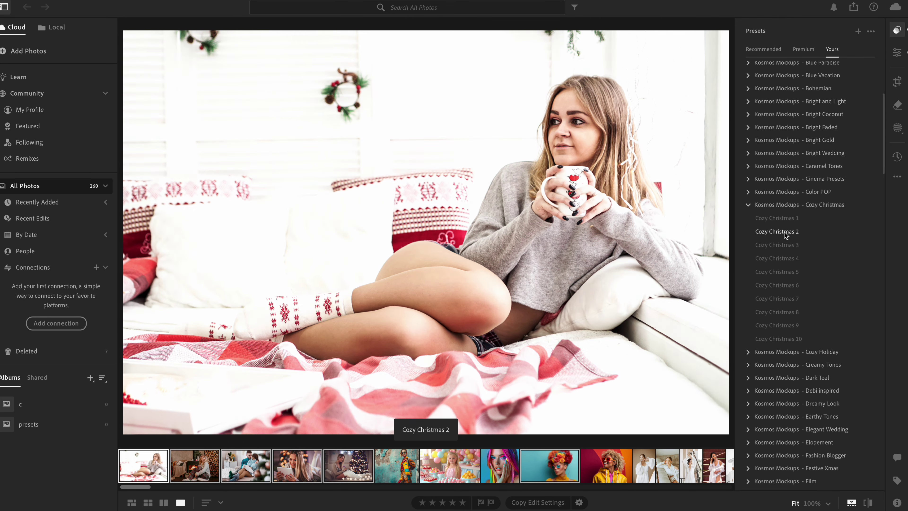
Try Cozy Christmas 1 at amount 118 and Cozy Christmas 2 at 97 on the mug photo
left_click(787, 219)
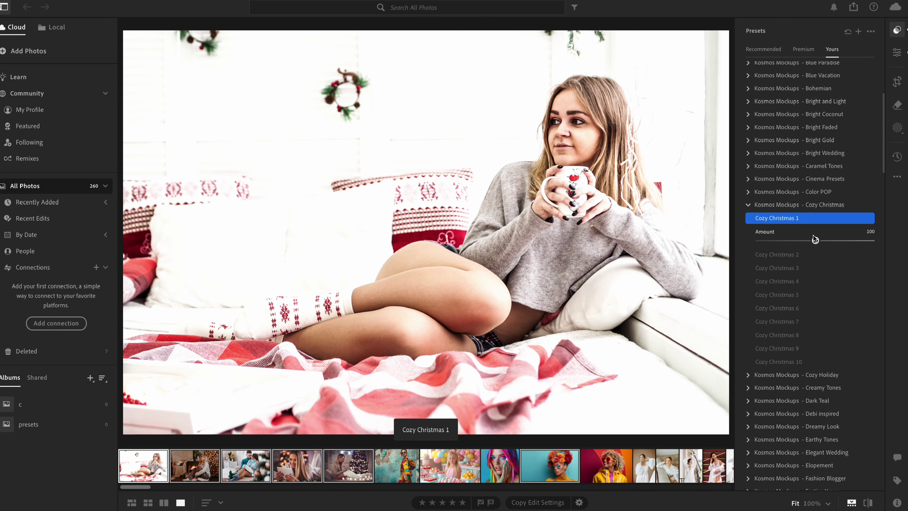
mouse_move(798, 245)
left_mouse_down()
mouse_move(770, 238)
mouse_move(823, 248)
left_mouse_up()
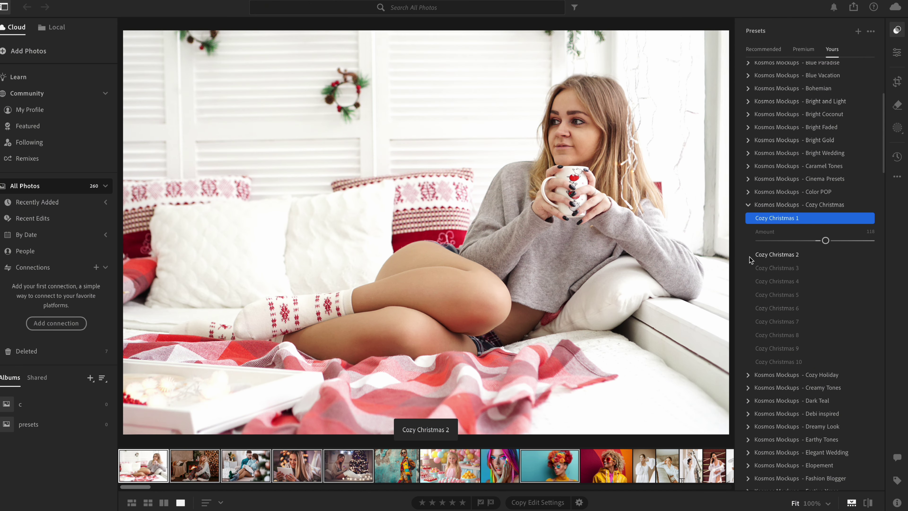
left_click(779, 254)
mouse_move(814, 260)
left_mouse_down()
mouse_move(761, 254)
mouse_move(819, 255)
left_mouse_up()
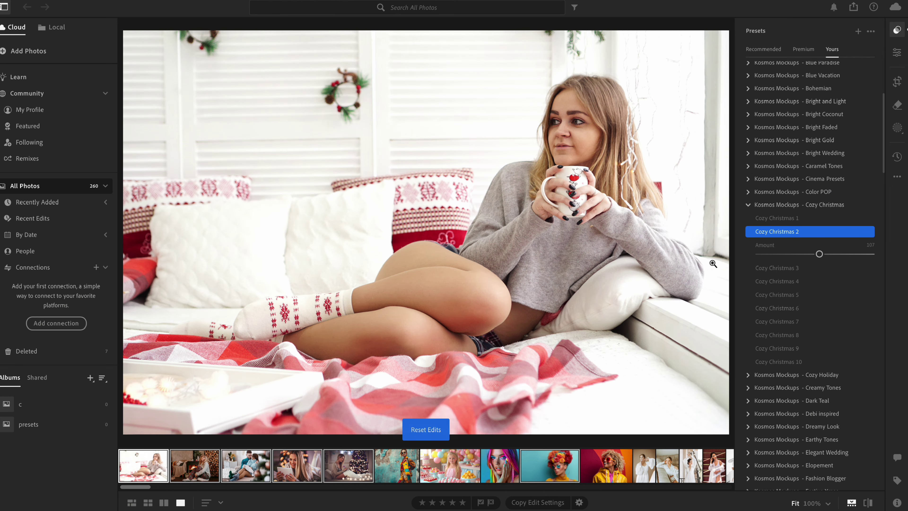
Try Cozy Christmas 3 at 77 and 4 at 90, ending on Cozy Christmas 5 at 60
left_click(772, 269)
left_click_drag(809, 268, 802, 270)
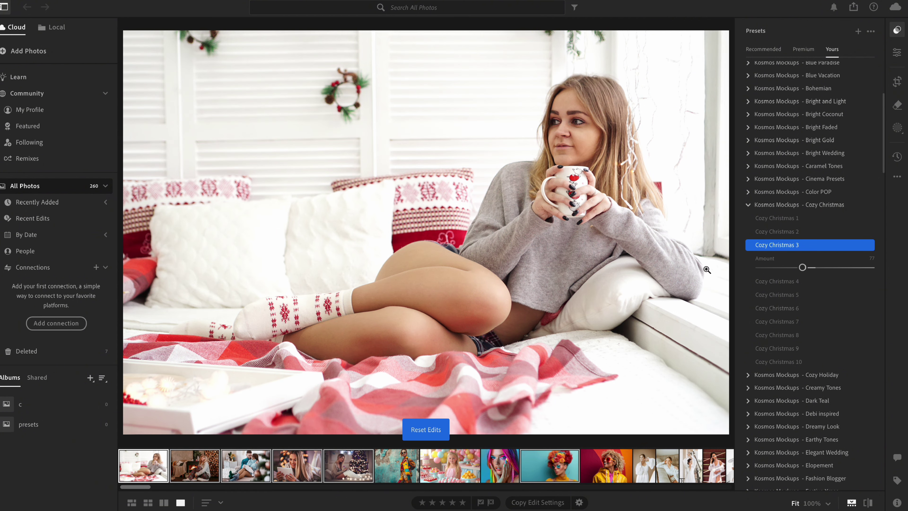
left_click(765, 281)
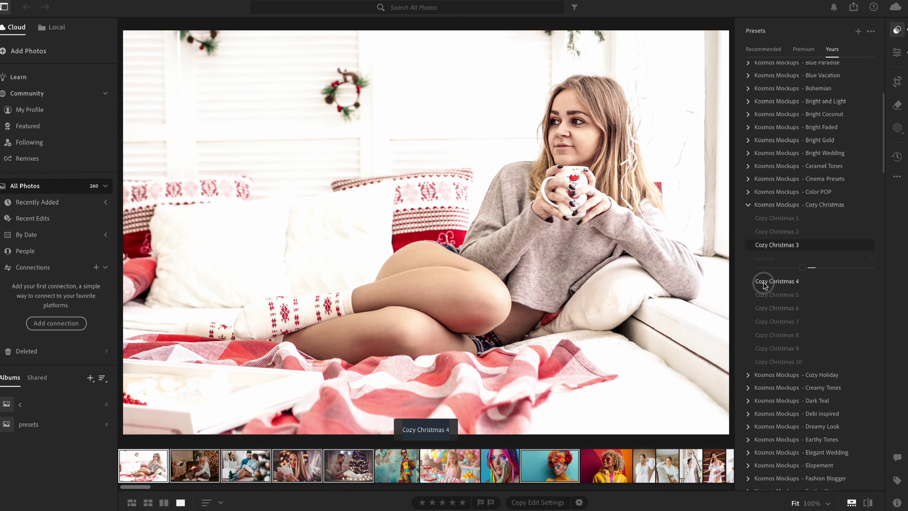
left_click_drag(809, 284, 809, 284)
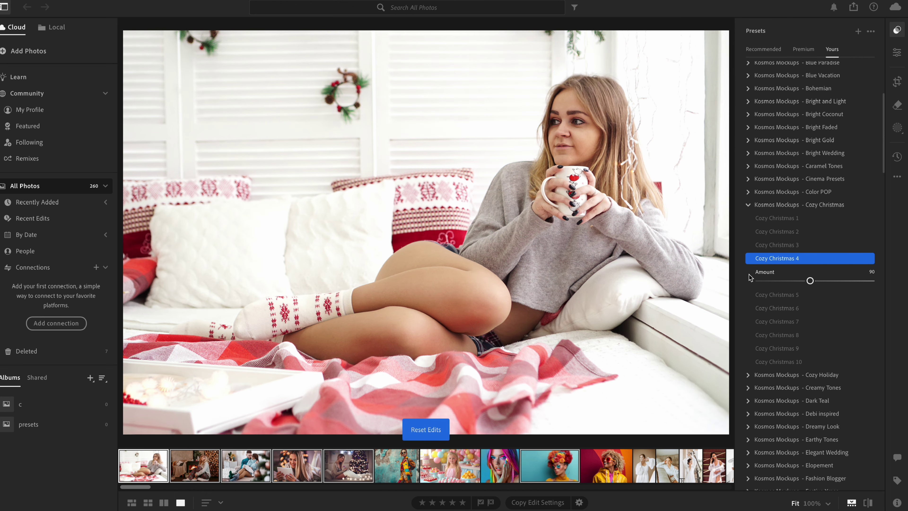
left_click(777, 294)
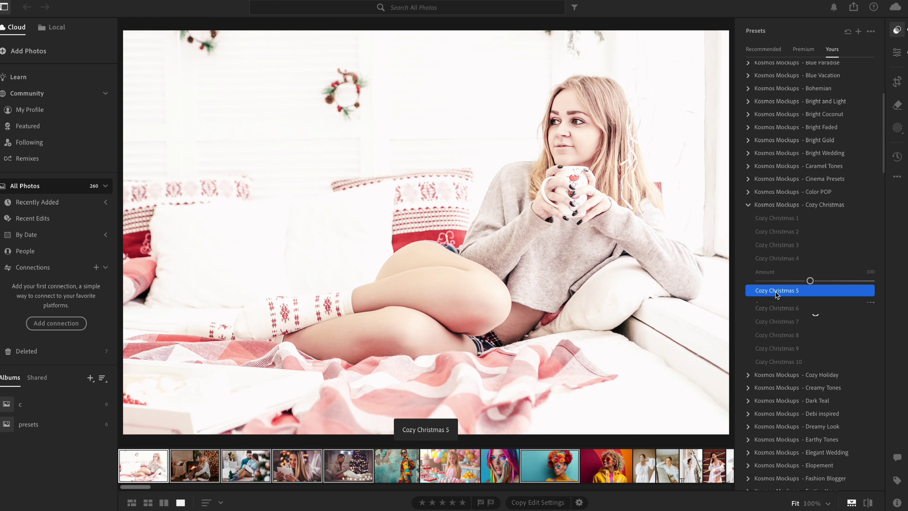
mouse_move(812, 293)
left_mouse_down()
mouse_move(732, 288)
mouse_move(792, 293)
left_mouse_up()
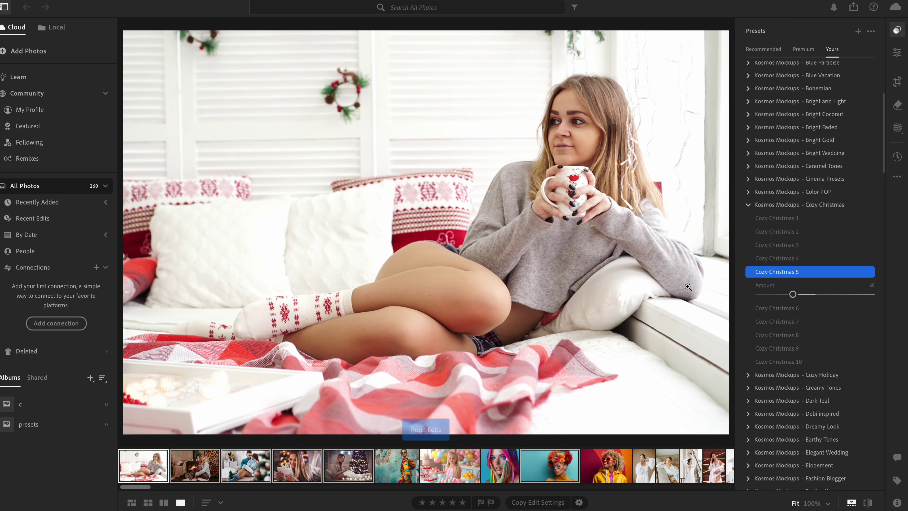
Preview Cozy Christmas 6 at 63, 7 at 73 and 8 at 78 on the mug photo
left_click(777, 308)
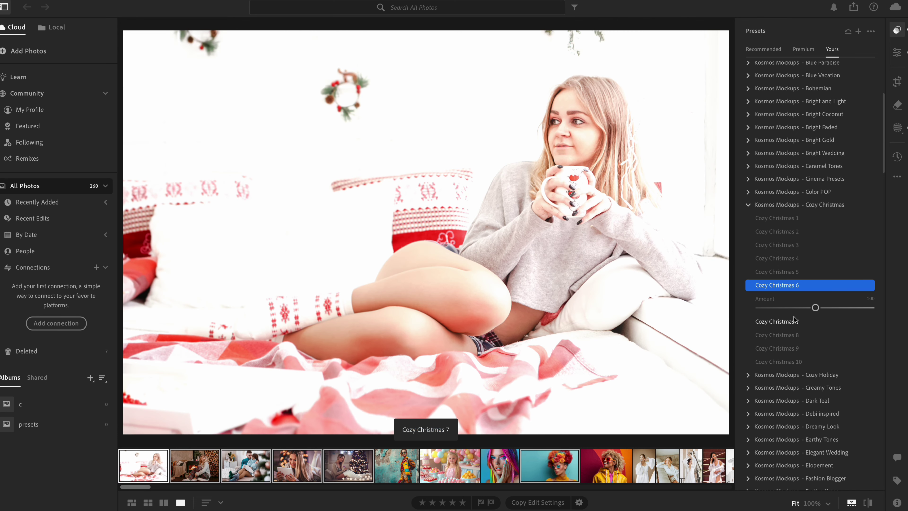
left_click_drag(815, 308, 794, 307)
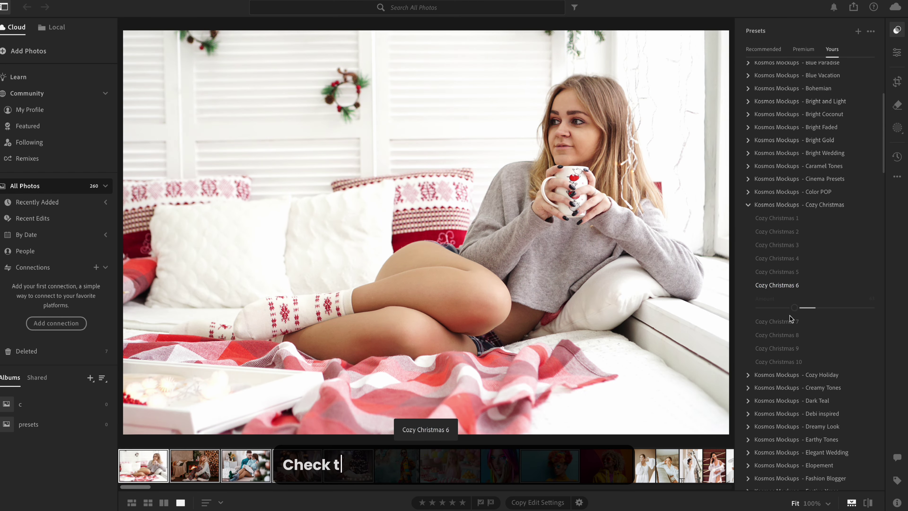
left_click(789, 320)
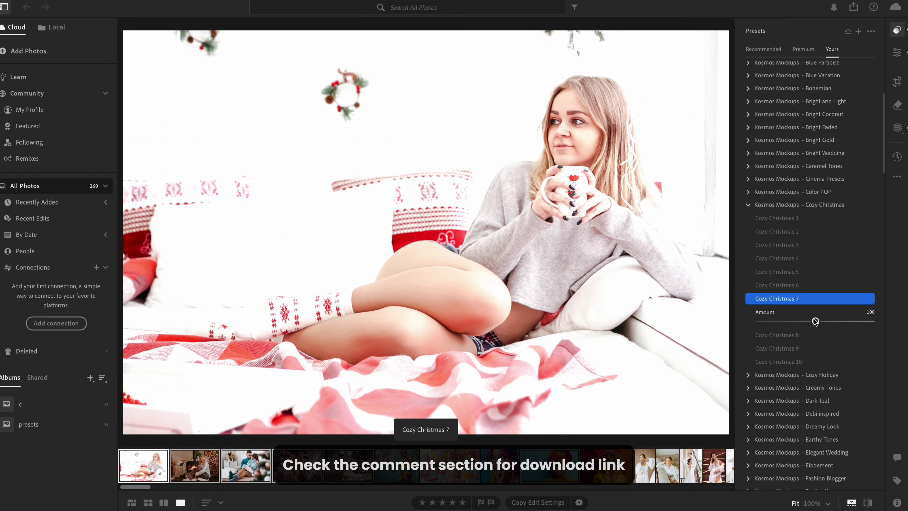
left_click_drag(815, 321, 799, 321)
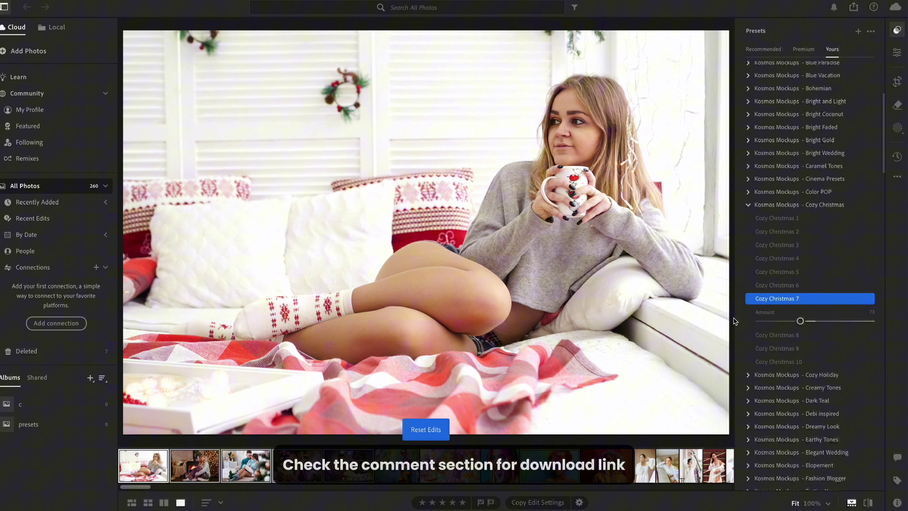
left_click(777, 334)
left_click_drag(815, 334, 796, 341)
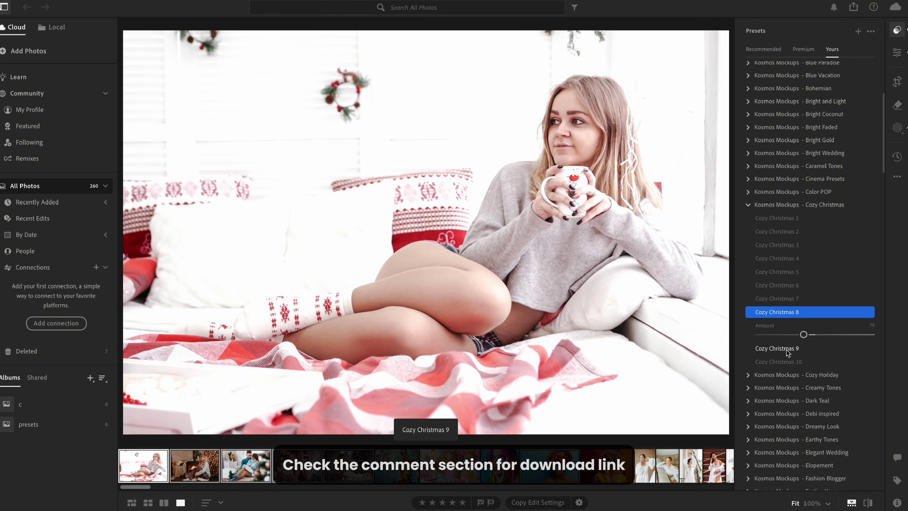
Preview Cozy Christmas 9 at 40 and a toned-down Cozy Christmas 10, then open the fireplace photo
left_click(786, 349)
mouse_move(813, 347)
left_mouse_down()
mouse_move(756, 348)
mouse_move(781, 348)
left_mouse_up()
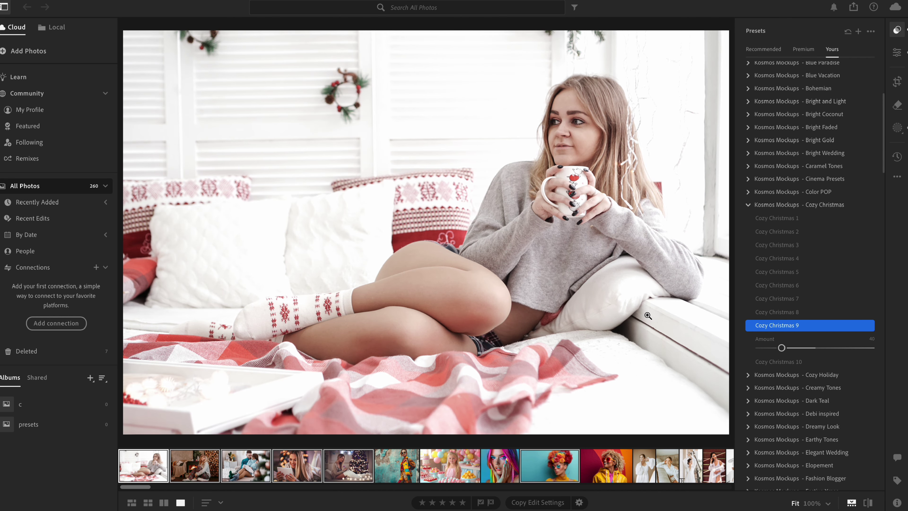
left_click(778, 362)
mouse_move(815, 361)
left_mouse_down()
mouse_move(760, 360)
mouse_move(795, 359)
left_mouse_up()
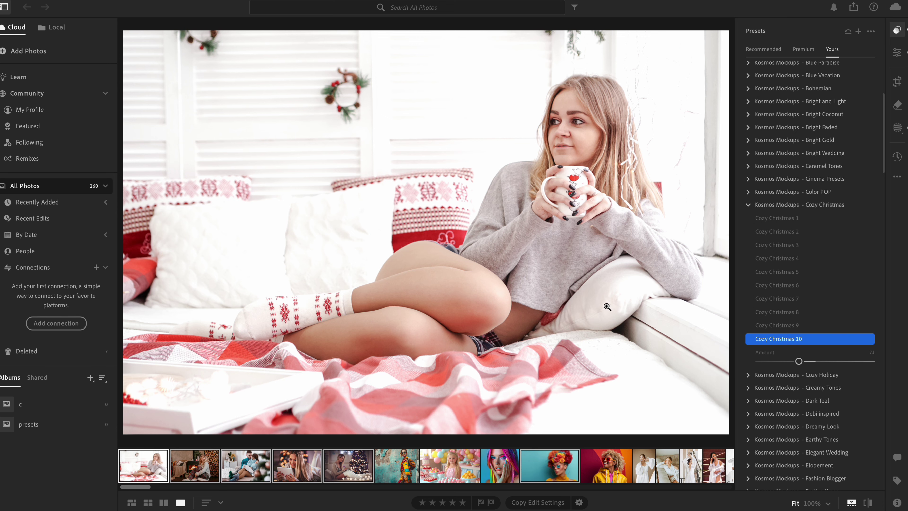
left_click(196, 463)
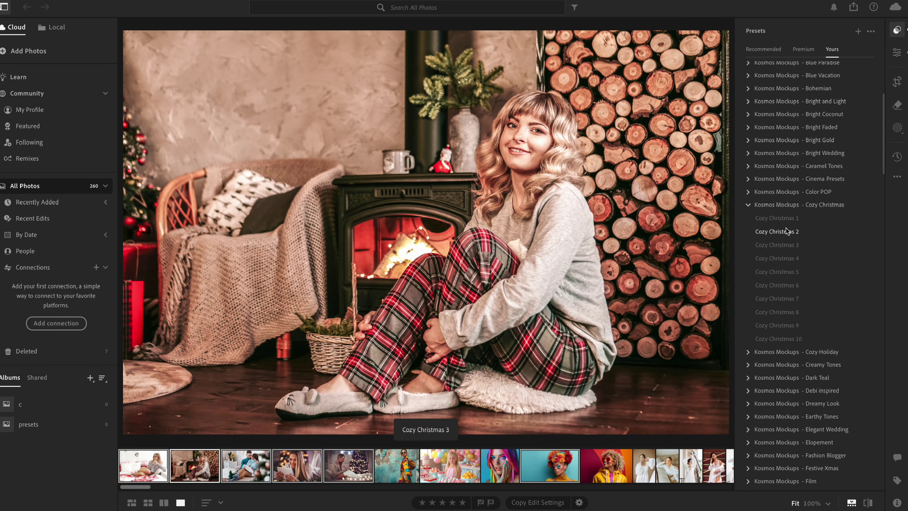
Try a weakened Cozy Christmas 1, then Cozy Christmas 2 at 108, and remove that look
left_click(776, 217)
mouse_move(815, 240)
left_mouse_down()
mouse_move(782, 243)
mouse_move(805, 240)
left_mouse_up()
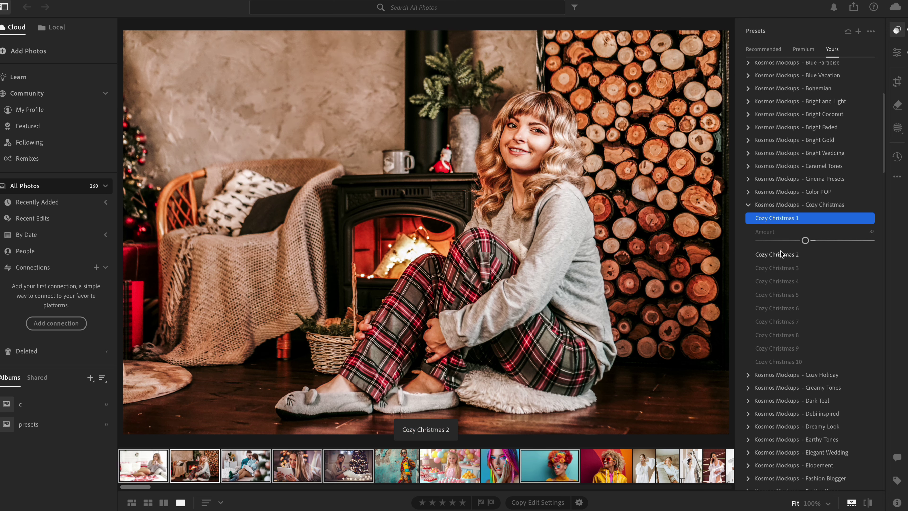
left_click(781, 254)
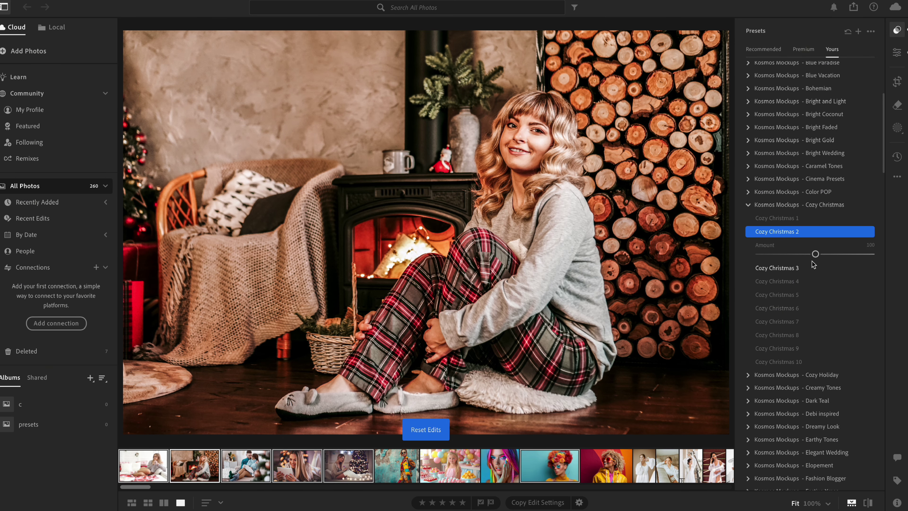
left_click_drag(815, 254, 819, 254)
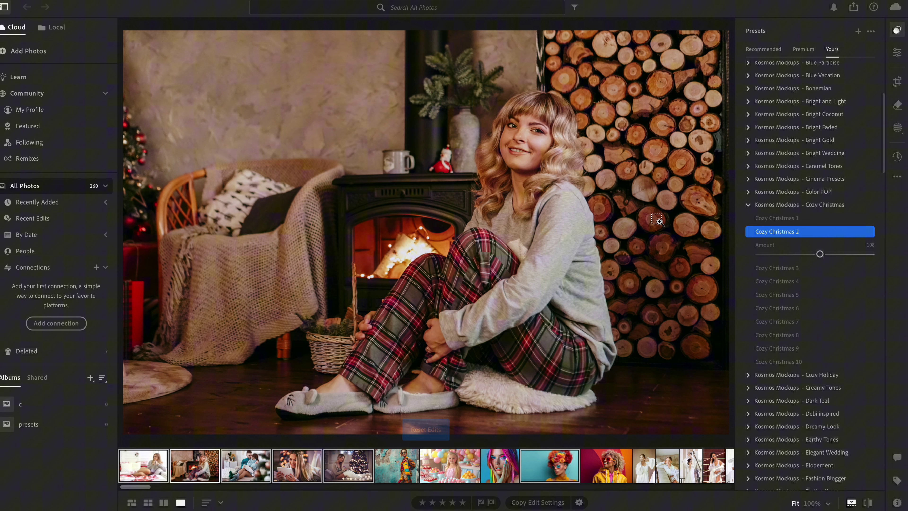
left_click(777, 232)
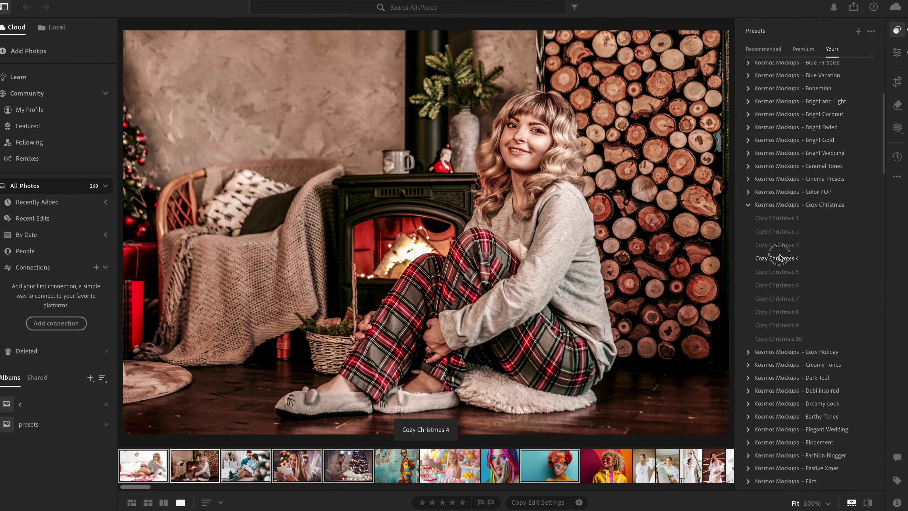
Try Cozy Christmas 4 at 108, revert the photo, then apply Cozy Christmas 6 at 95
left_click(779, 257)
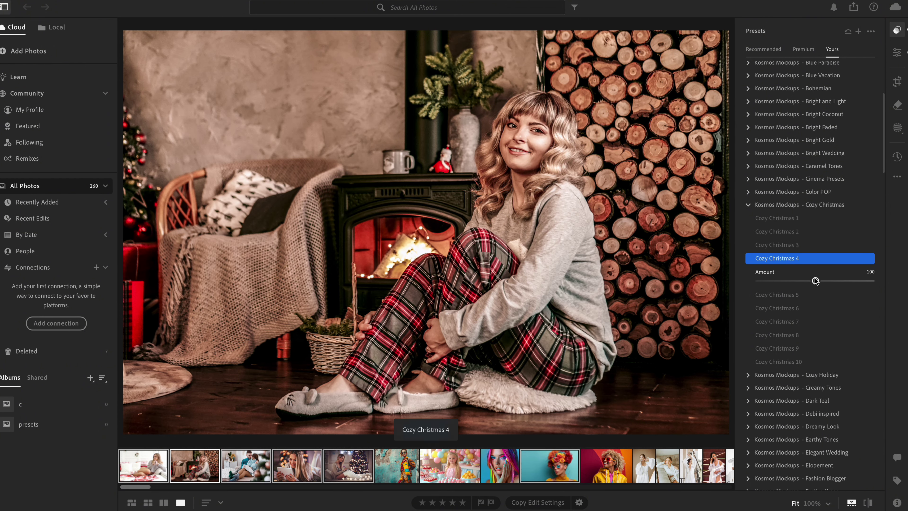
left_click_drag(814, 280, 820, 280)
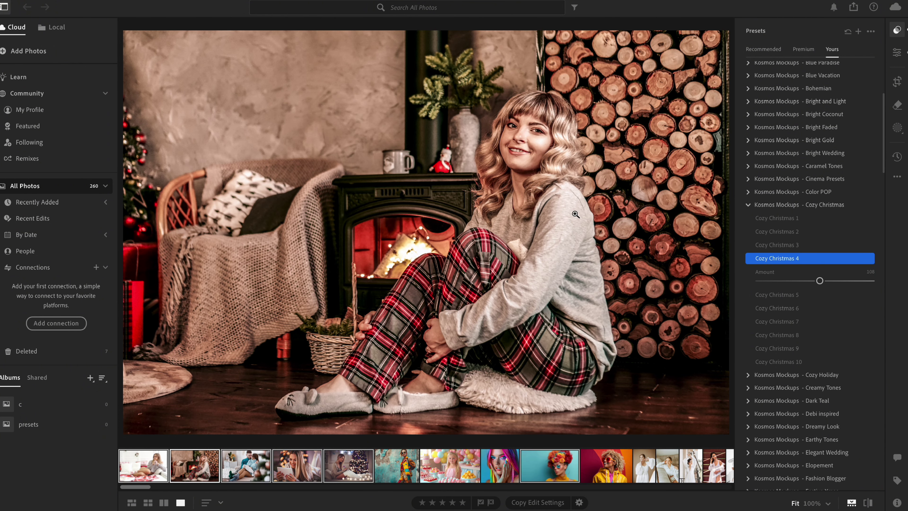
key("ctrl+shift+r")
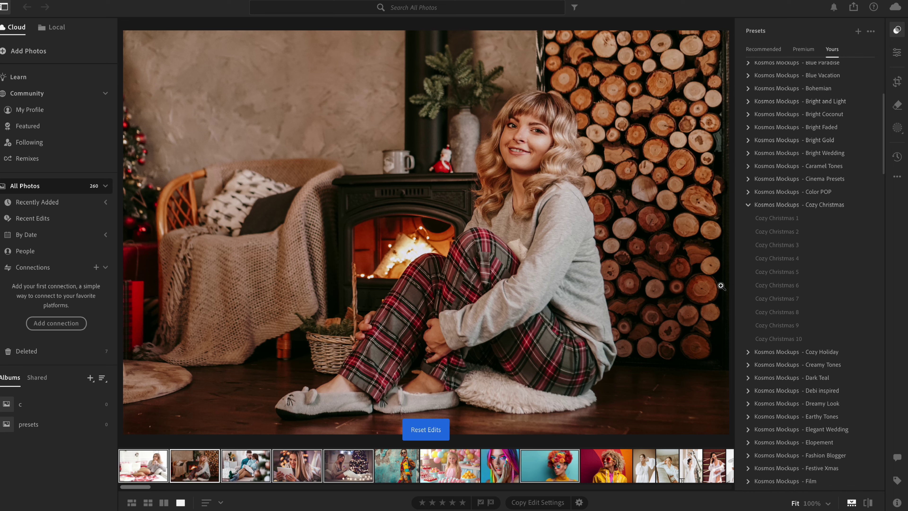
left_click(797, 285)
left_click_drag(816, 307, 812, 307)
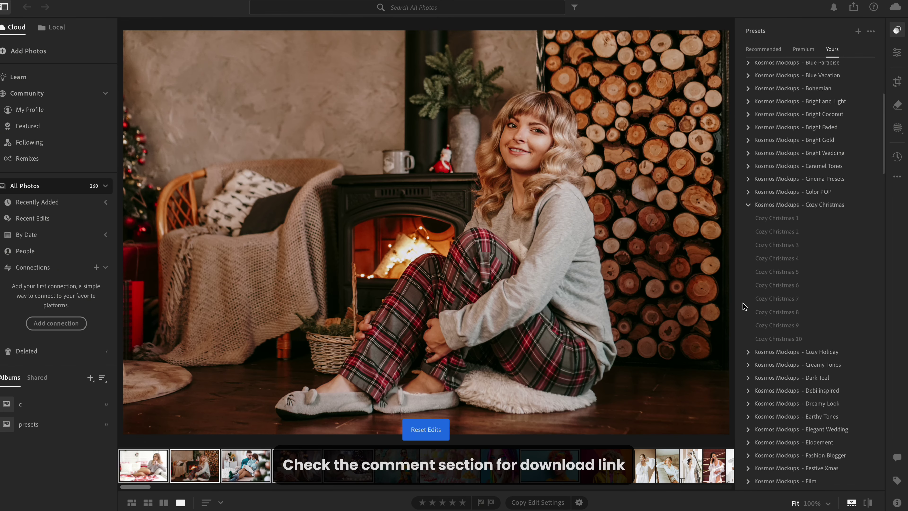
Preview Cozy Christmas 8 at 78, 9 at 126 and 10 at 110, then open the couple photo
left_click(777, 312)
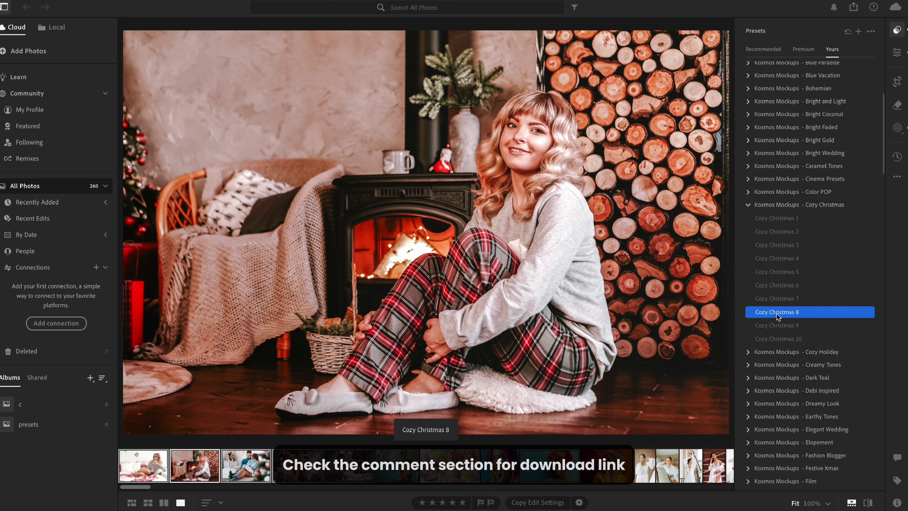
left_click_drag(815, 335, 803, 335)
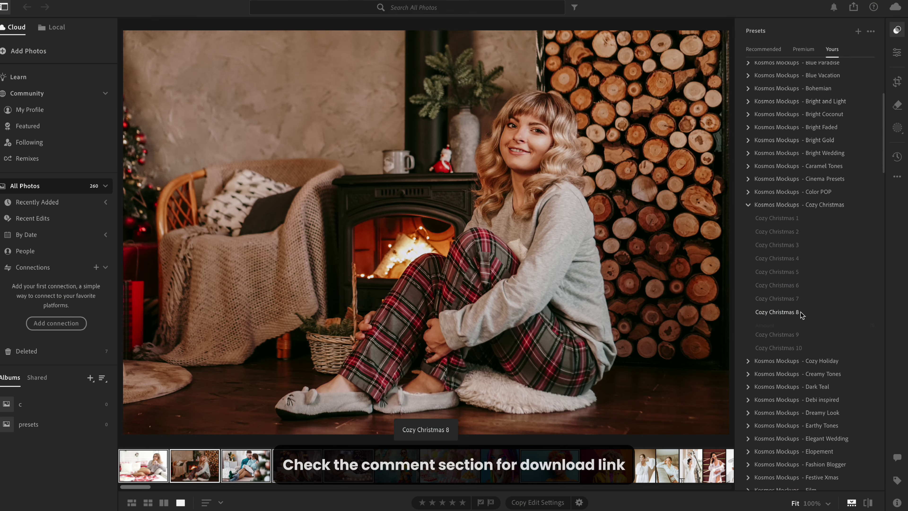
left_click(801, 325)
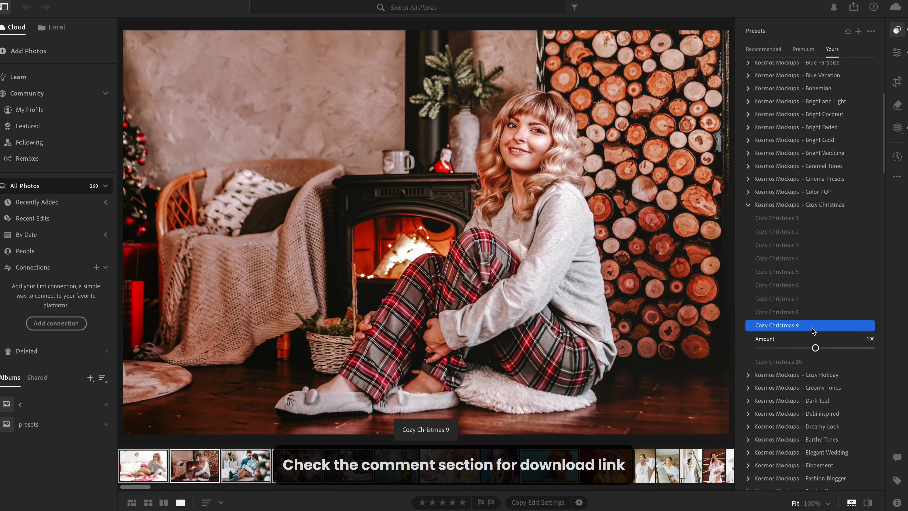
left_click_drag(815, 347, 830, 347)
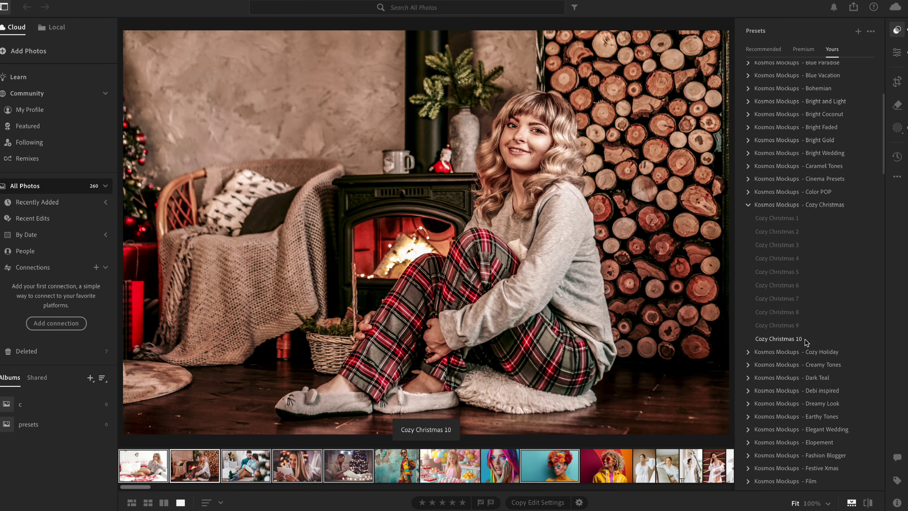
left_click(801, 339)
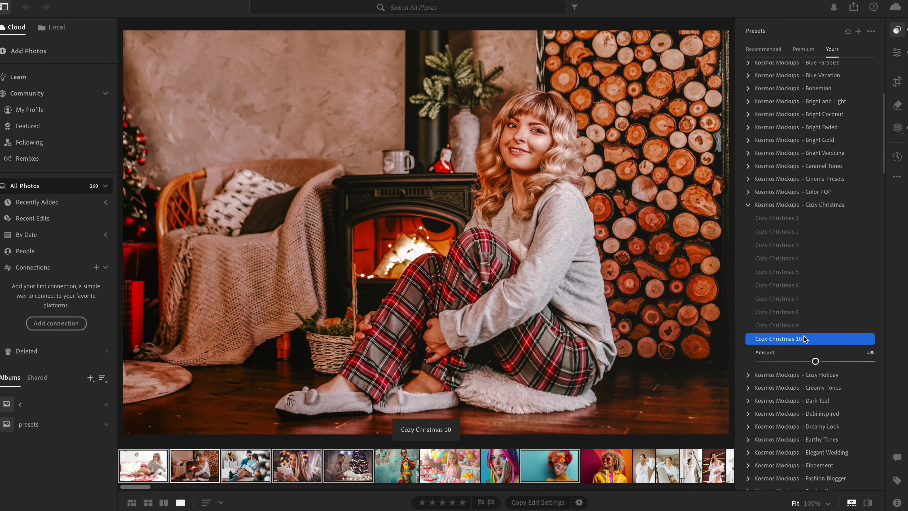
left_click_drag(815, 361, 821, 361)
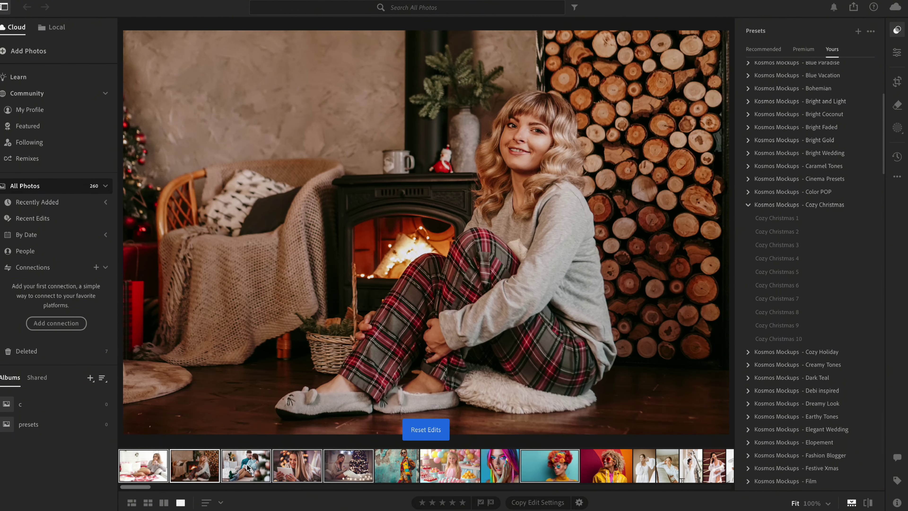
left_click(250, 467)
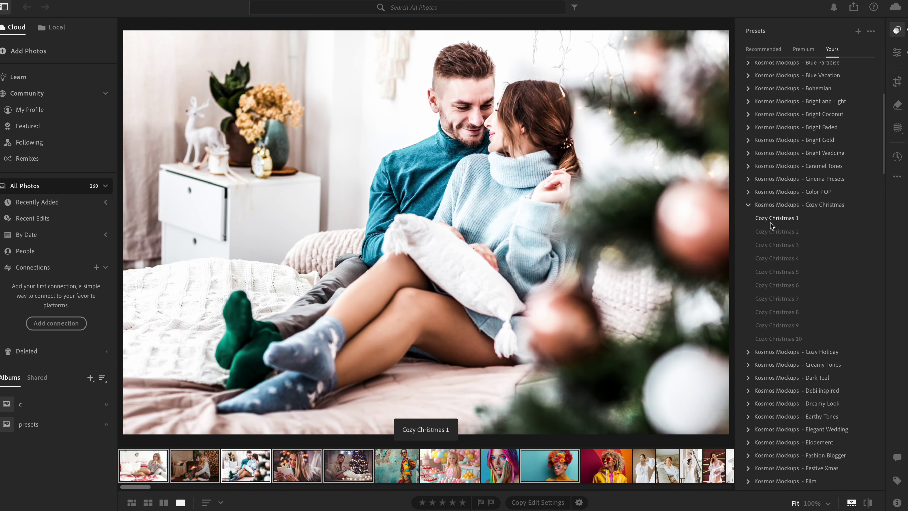
Try Cozy Christmas 1 at 97 and Cozy Christmas 2 at 118 on the couple photo
left_click(777, 218)
mouse_move(815, 241)
left_mouse_down()
mouse_move(753, 241)
mouse_move(815, 246)
left_mouse_up()
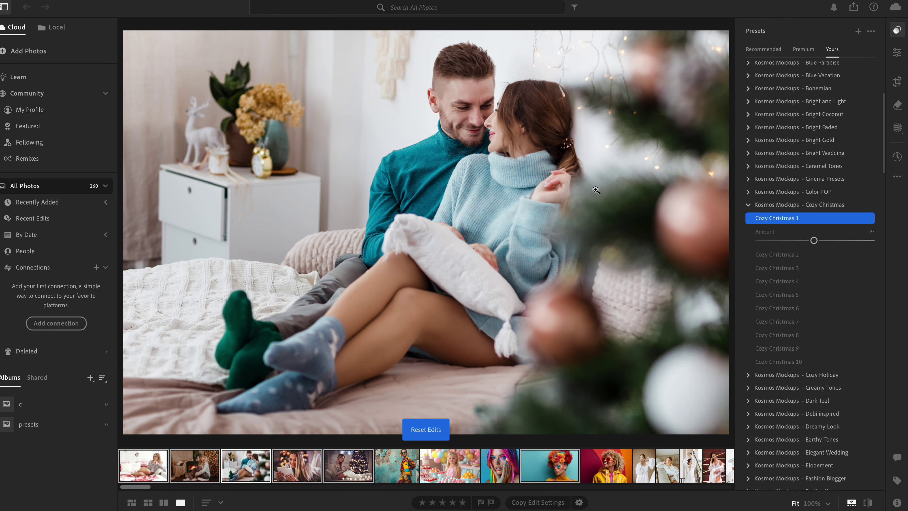
left_click(786, 254)
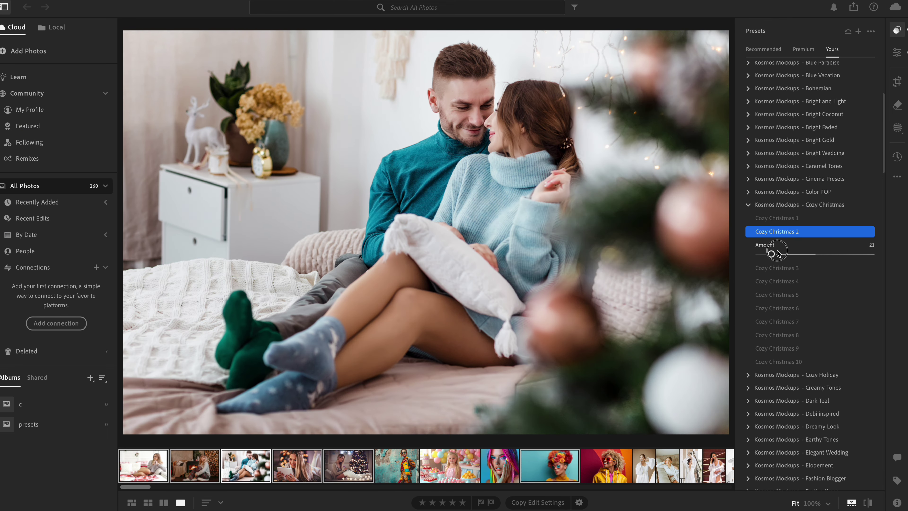
left_click_drag(802, 255, 825, 255)
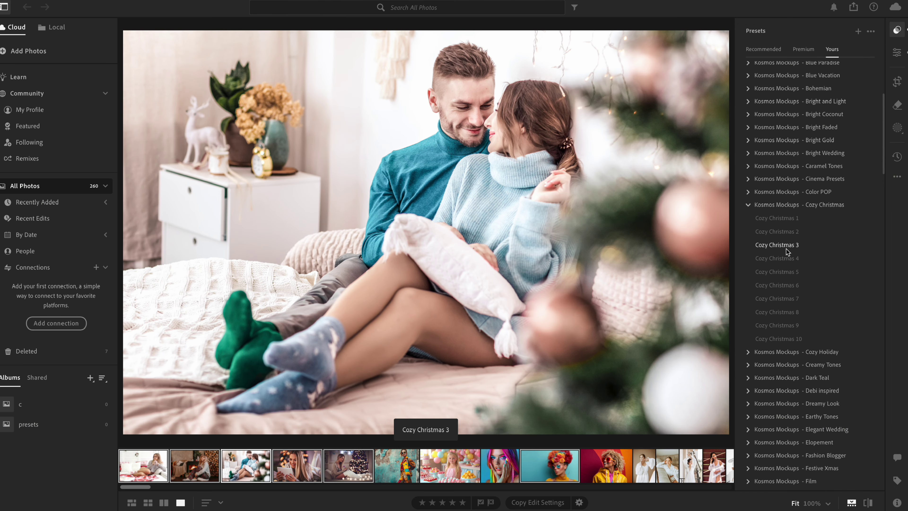
Try Cozy Christmas 3 at 105, reset, then apply Cozy Christmas 4 lowered to 89
left_click(783, 247)
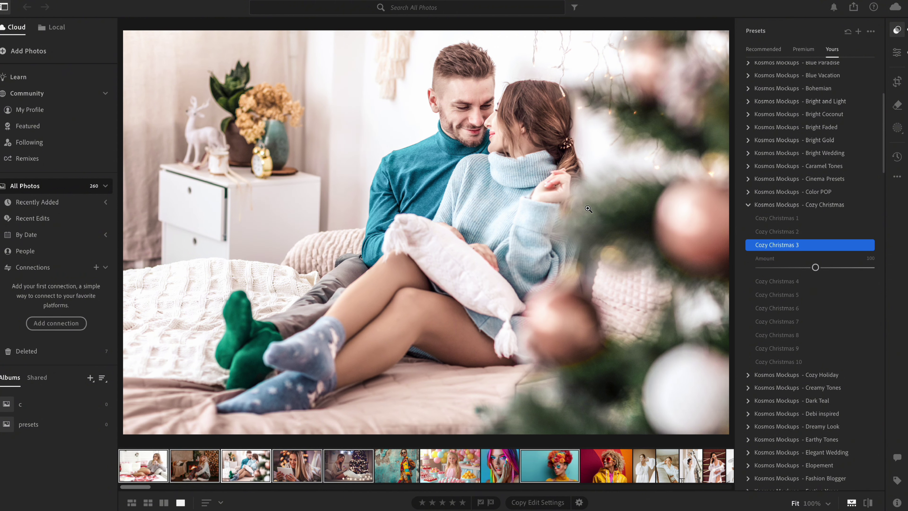
left_click_drag(815, 267, 818, 268)
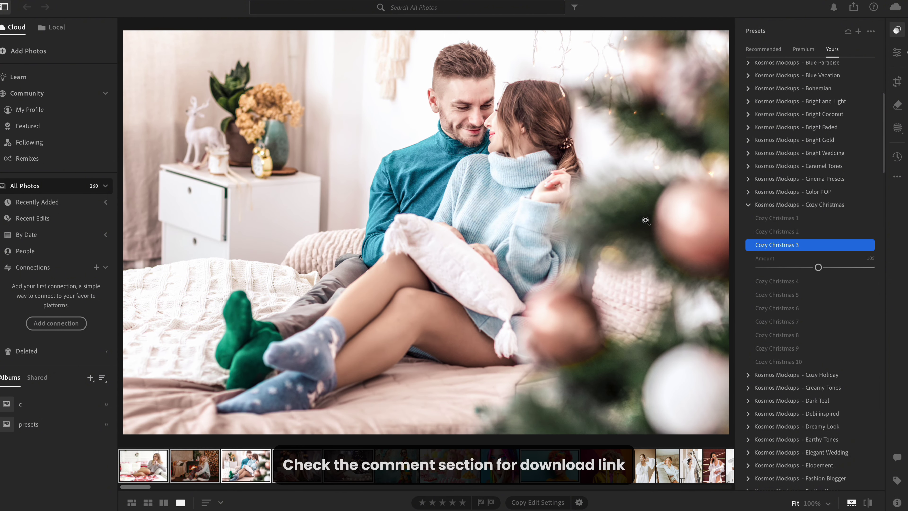
key("shift+r")
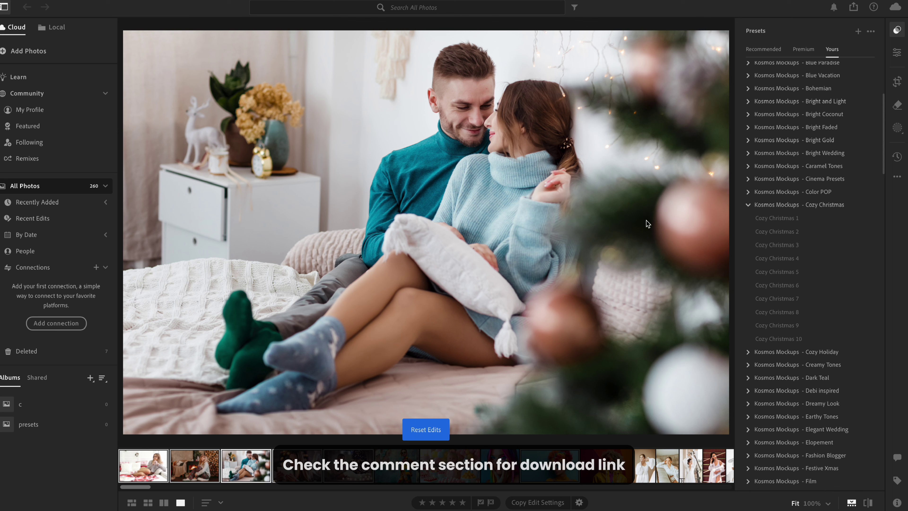
left_click(762, 258)
left_click_drag(816, 281, 810, 281)
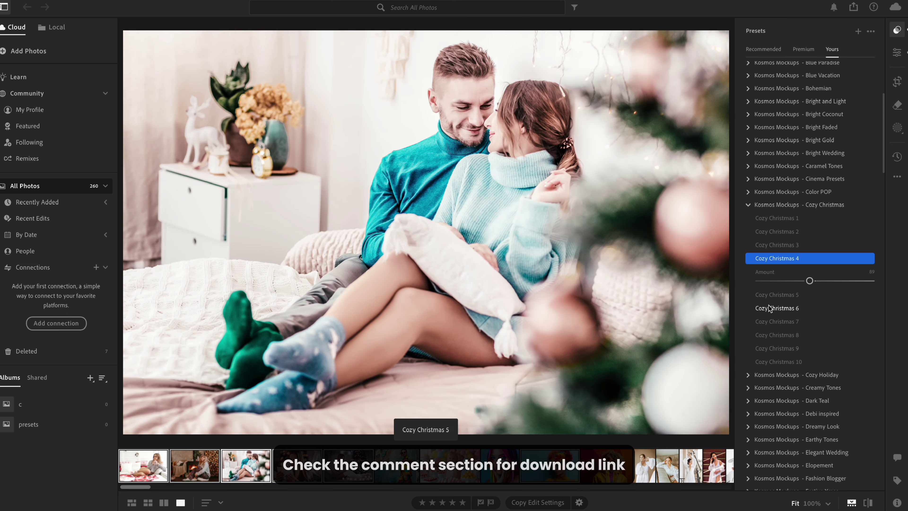
Try a weakened Cozy Christmas 5, then Cozy Christmas 8 at 106 on the couple photo
left_click(770, 300)
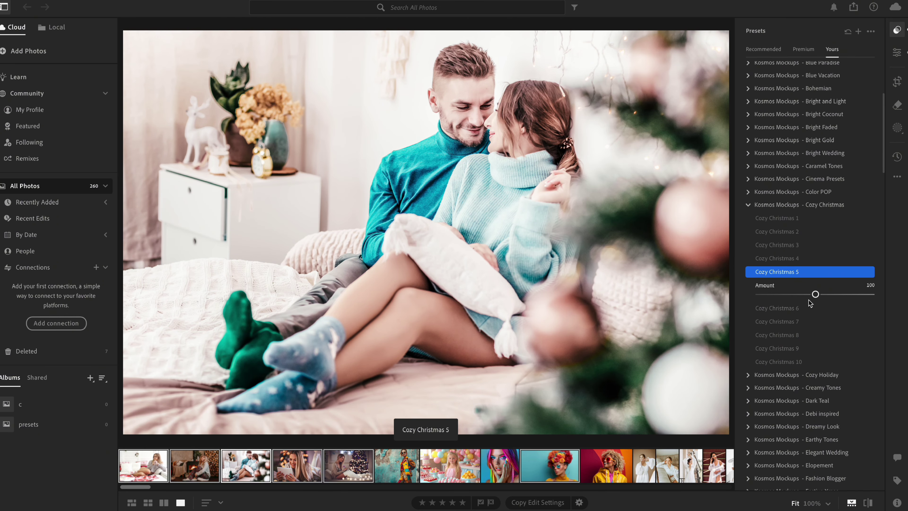
mouse_move(815, 294)
left_mouse_down()
mouse_move(765, 294)
mouse_move(791, 294)
left_mouse_up()
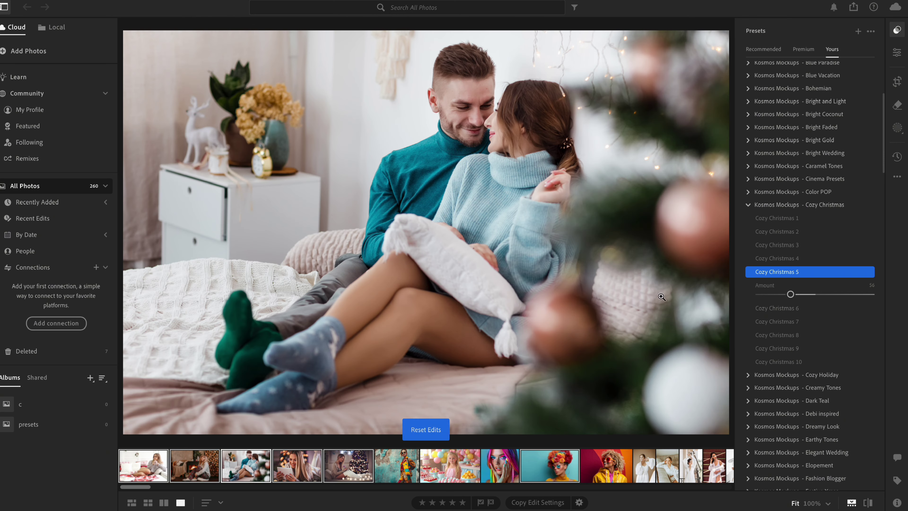
left_click(777, 308)
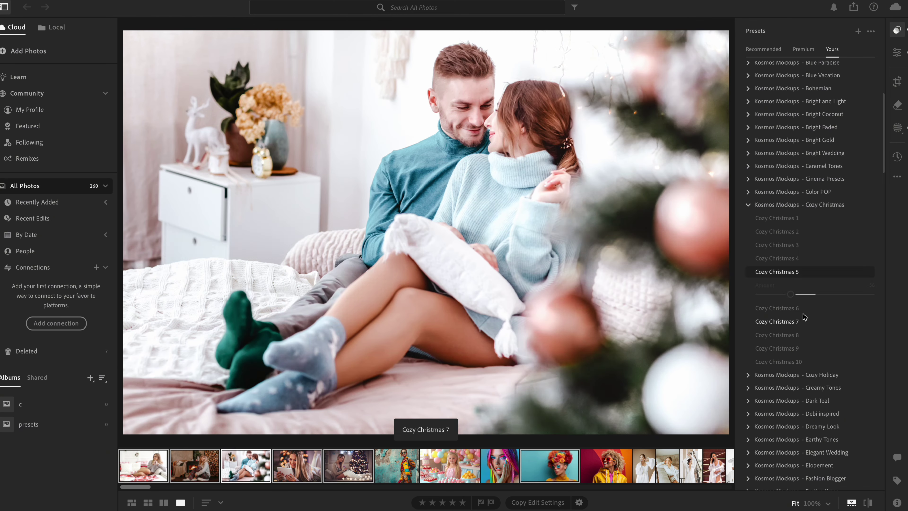
left_click(803, 312)
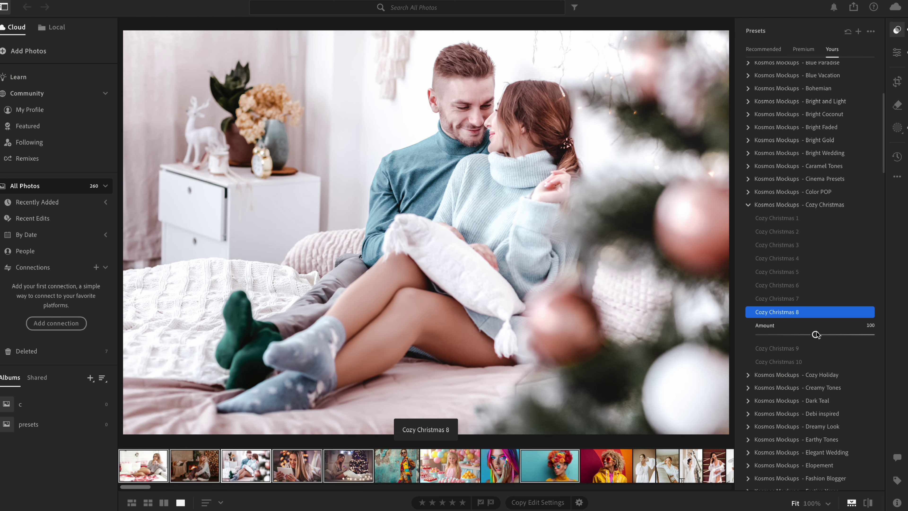
mouse_move(816, 334)
left_mouse_down()
mouse_move(754, 334)
mouse_move(819, 335)
left_mouse_up()
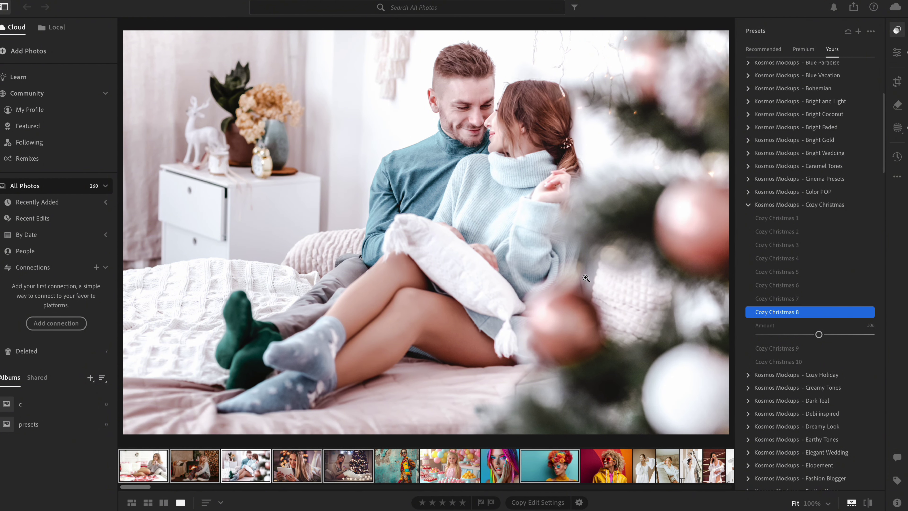
Reset edits, try a lowered Cozy Christmas 10, then revert the photo to unedited
key("backslash")
left_click(779, 362)
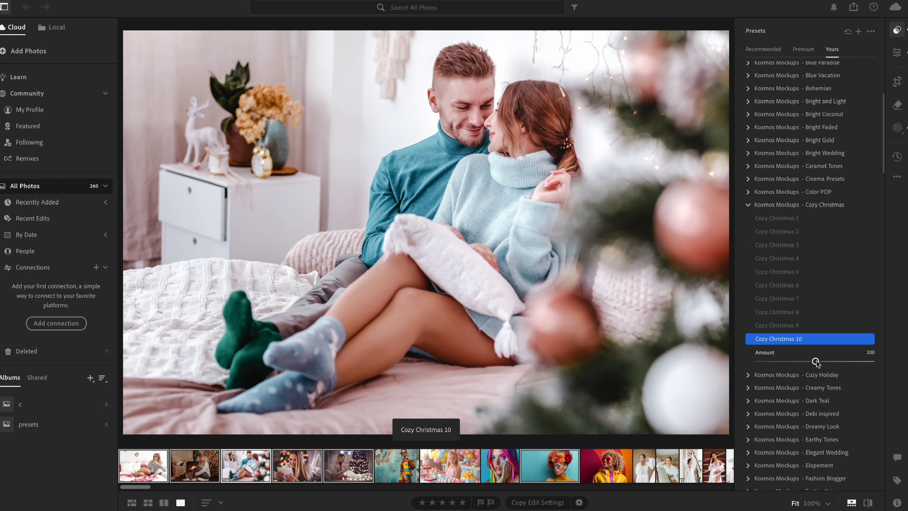
left_click_drag(821, 362, 817, 363)
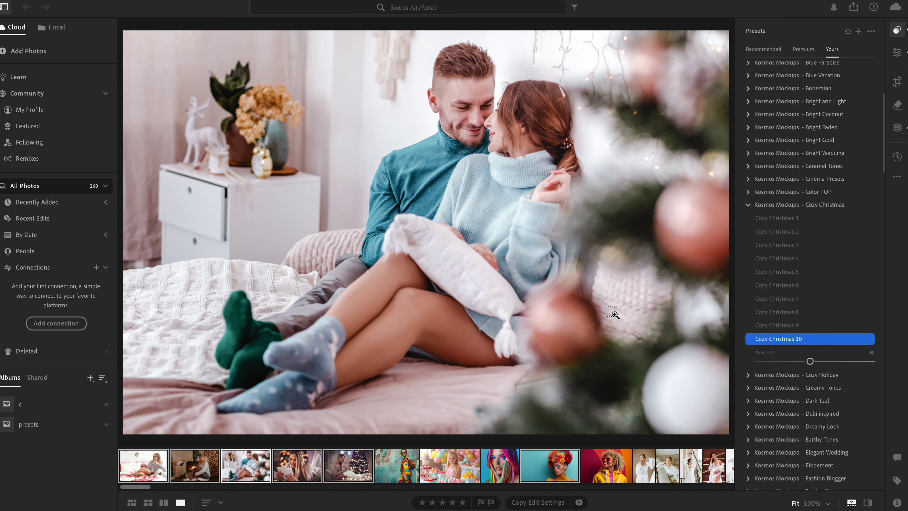
key("ctrl+shift+r")
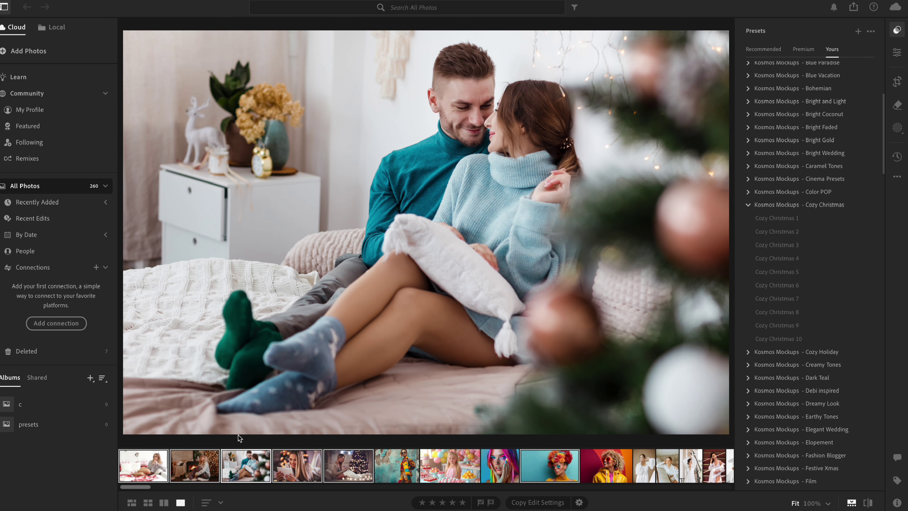
Open the woman-with-tablet photo and apply Cozy Christmas 1 at 78
left_click(439, 467)
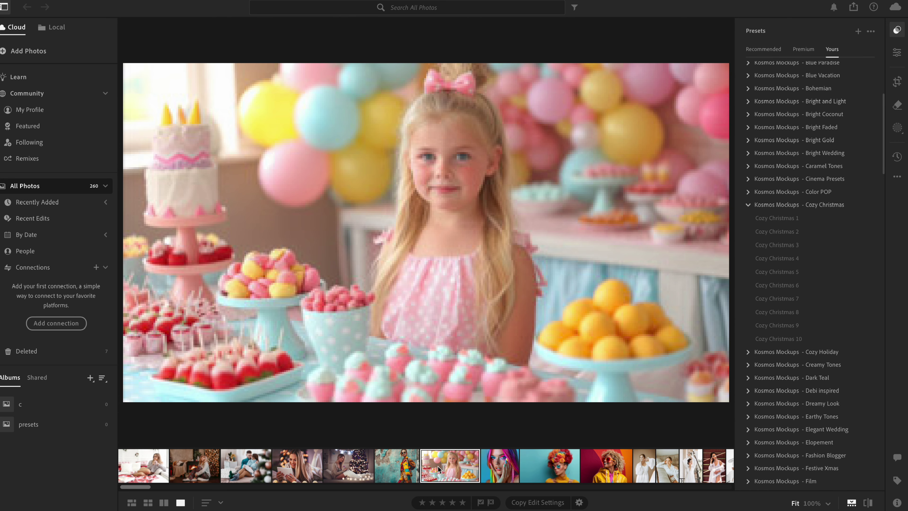
left_click(248, 465)
left_click(293, 470)
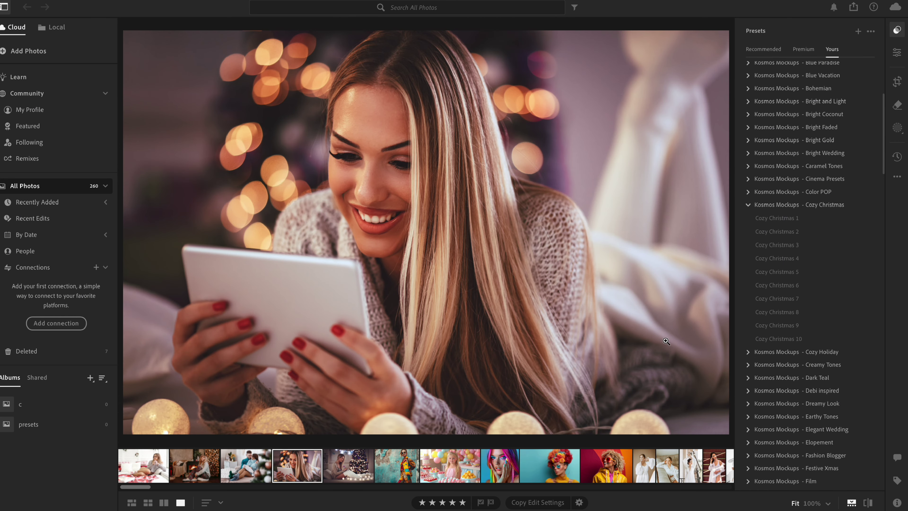
left_click(790, 219)
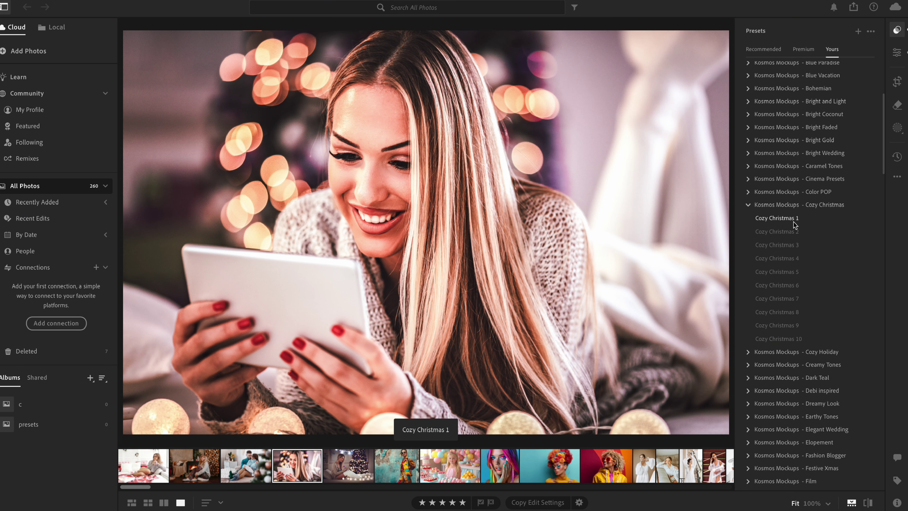
left_click(793, 221)
left_click_drag(812, 239, 803, 241)
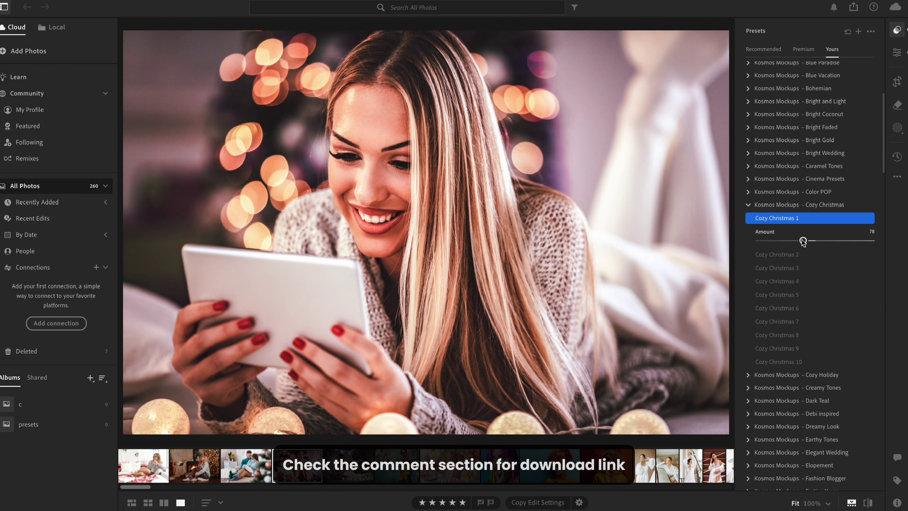
Undo Cozy Christmas 1, try Cozy Christmas 2 at 108, then undo it
key("ctrl+z")
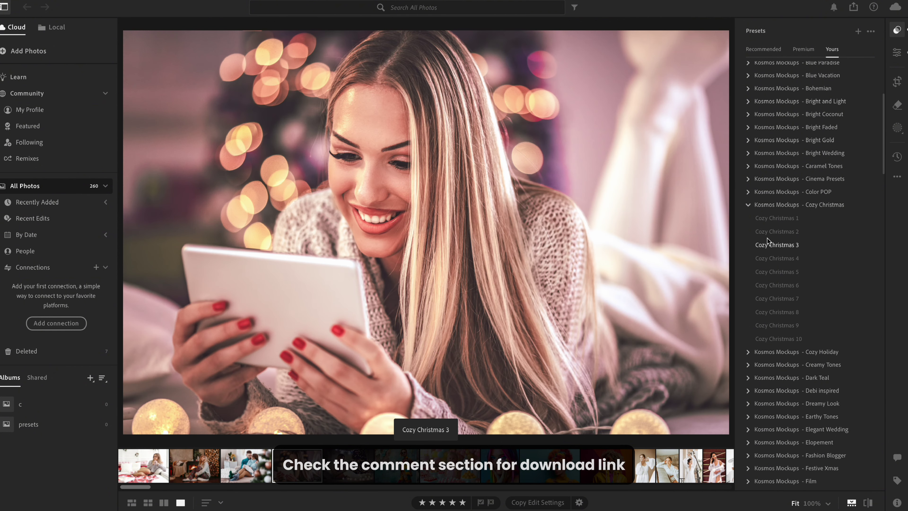
left_click(772, 232)
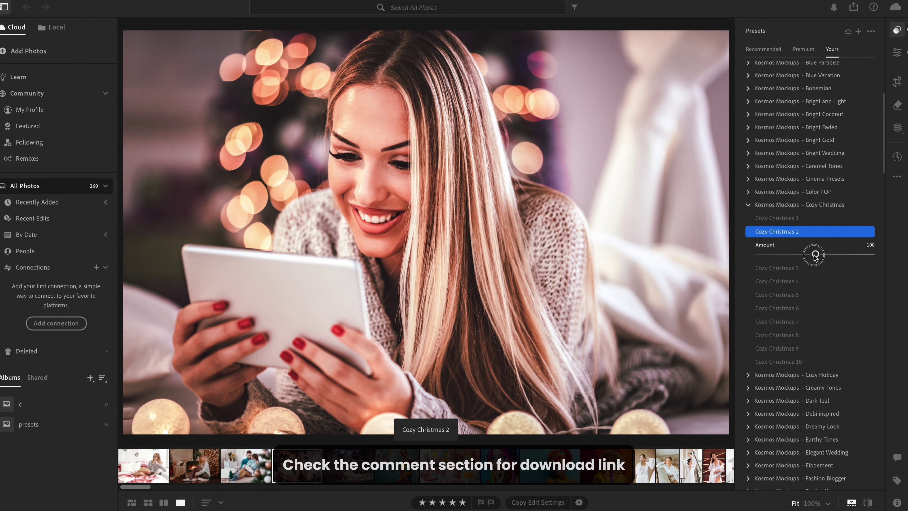
mouse_move(815, 254)
left_mouse_down()
mouse_move(756, 255)
mouse_move(820, 254)
left_mouse_up()
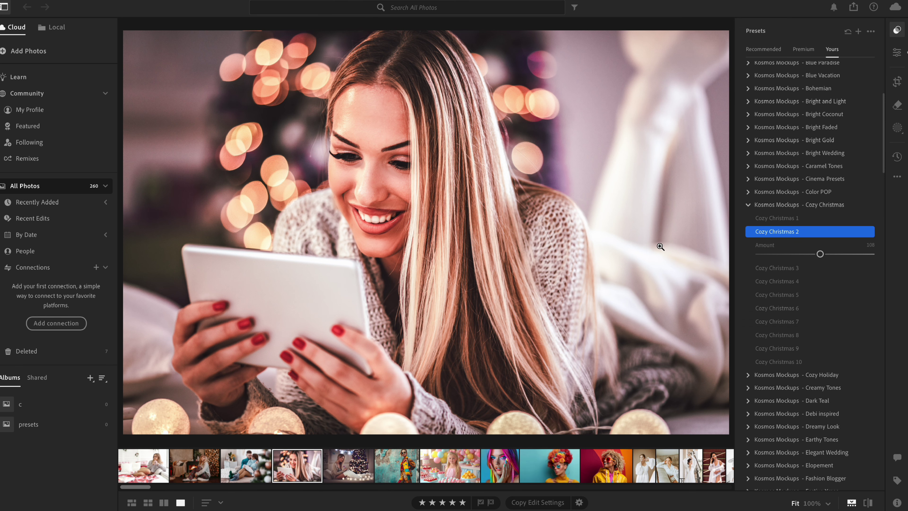
key("ctrl+z")
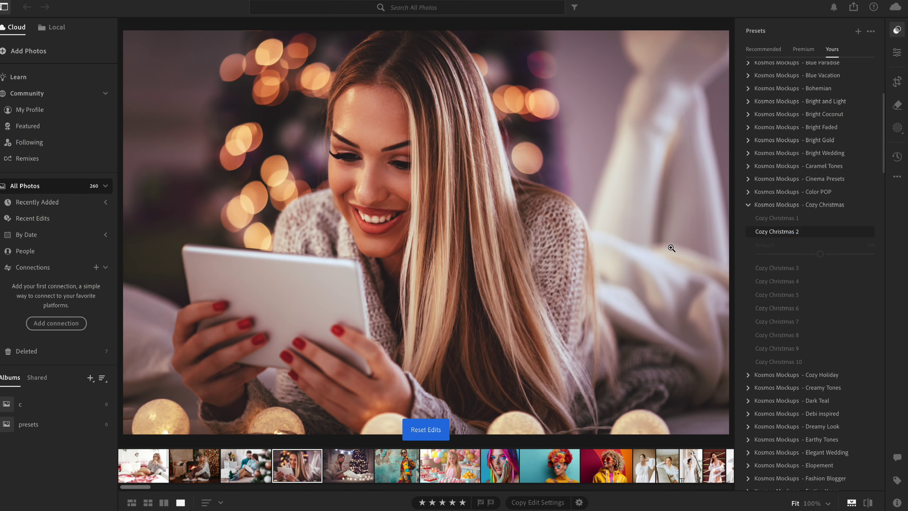
Try Cozy Christmas 3 at 110 and Cozy Christmas 4 at 106 on the tablet photo, then reset edits
left_click(779, 258)
left_click(788, 246)
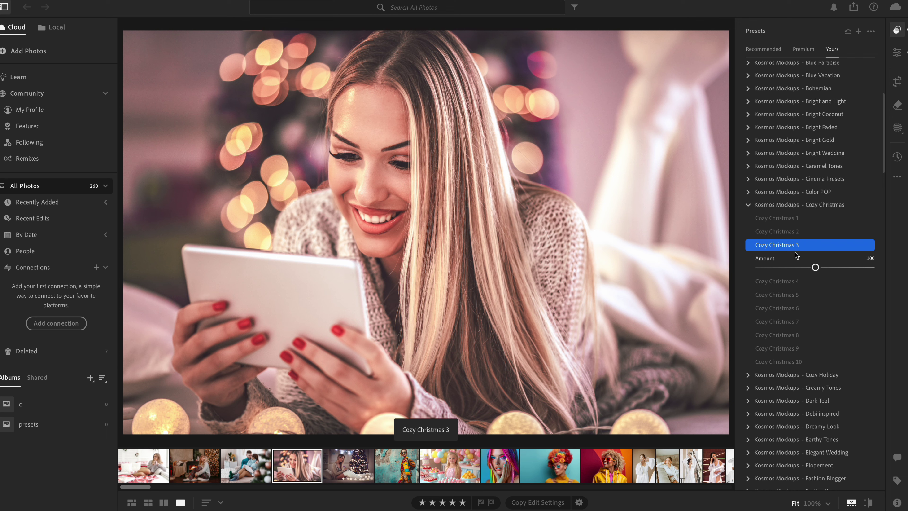
mouse_move(815, 266)
left_mouse_down()
mouse_move(786, 267)
mouse_move(821, 267)
left_mouse_up()
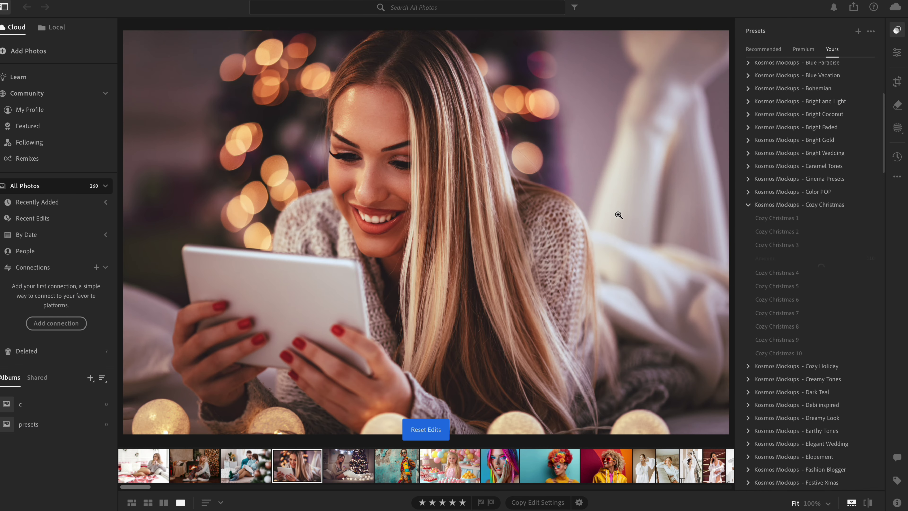
left_click(797, 258)
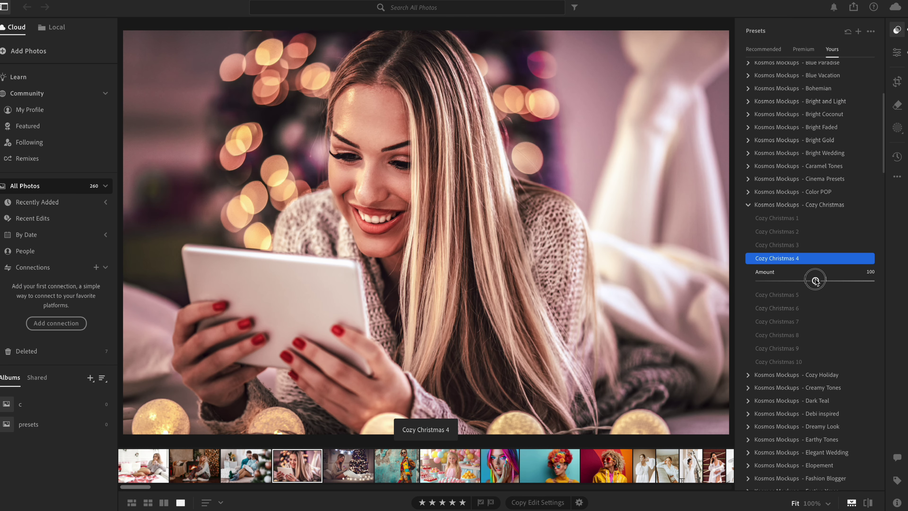
mouse_move(815, 281)
left_mouse_down()
mouse_move(766, 282)
mouse_move(820, 280)
left_mouse_up()
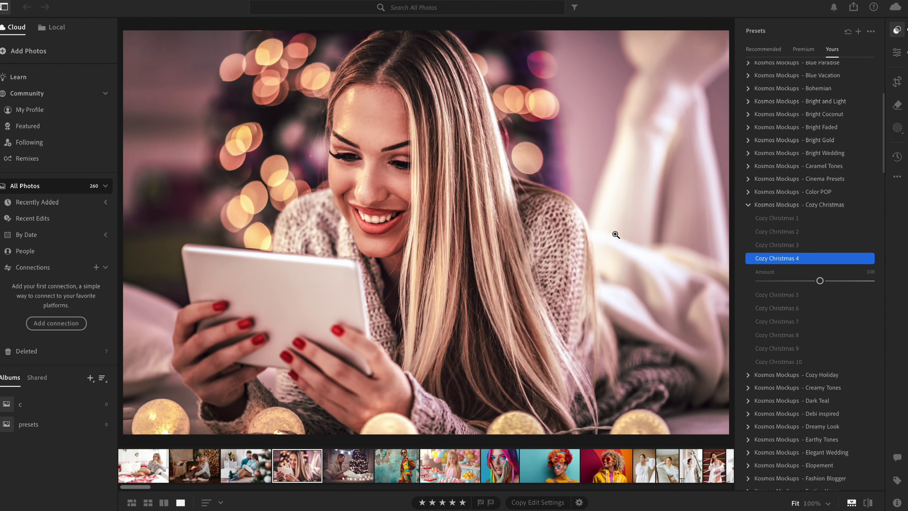
key("shift+r")
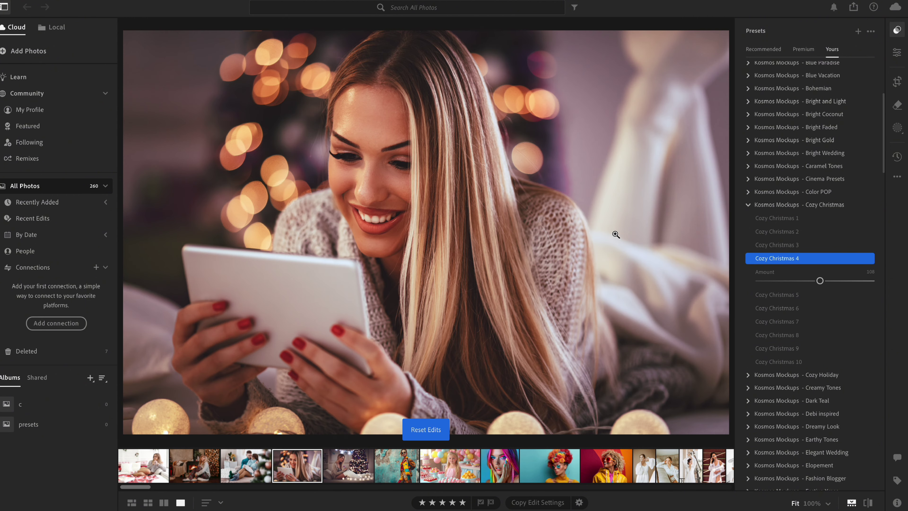
Try Cozy Christmas 5 at 75, reset, then apply Cozy Christmas 6 at 118 on the tablet photo
left_click(756, 269)
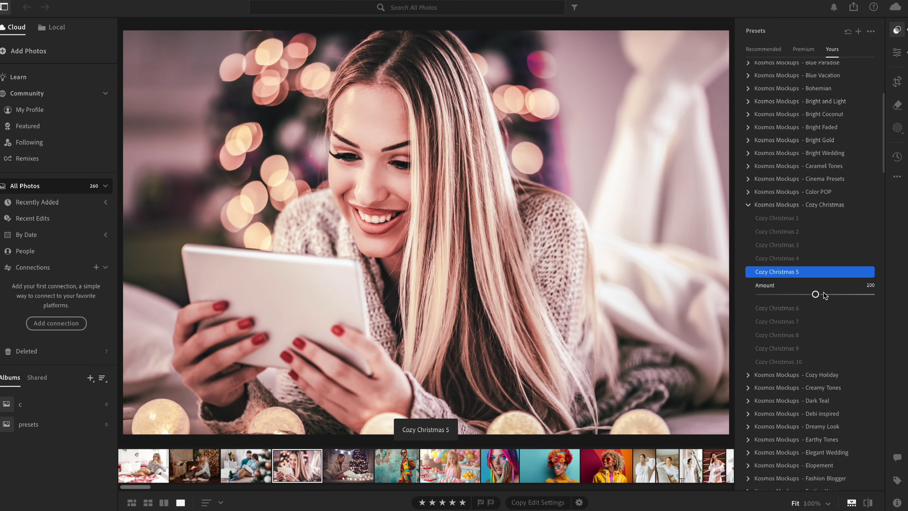
mouse_move(815, 294)
left_mouse_down()
mouse_move(763, 294)
mouse_move(801, 294)
left_mouse_up()
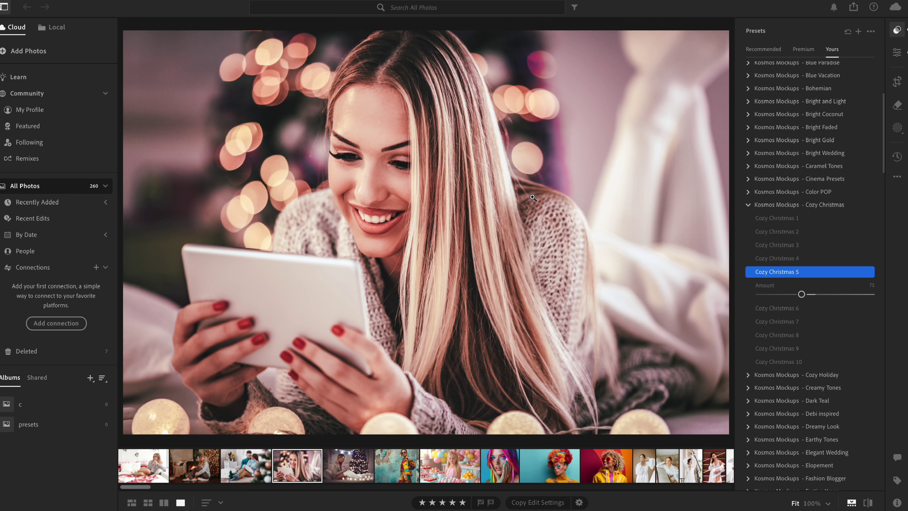
key("shift+r")
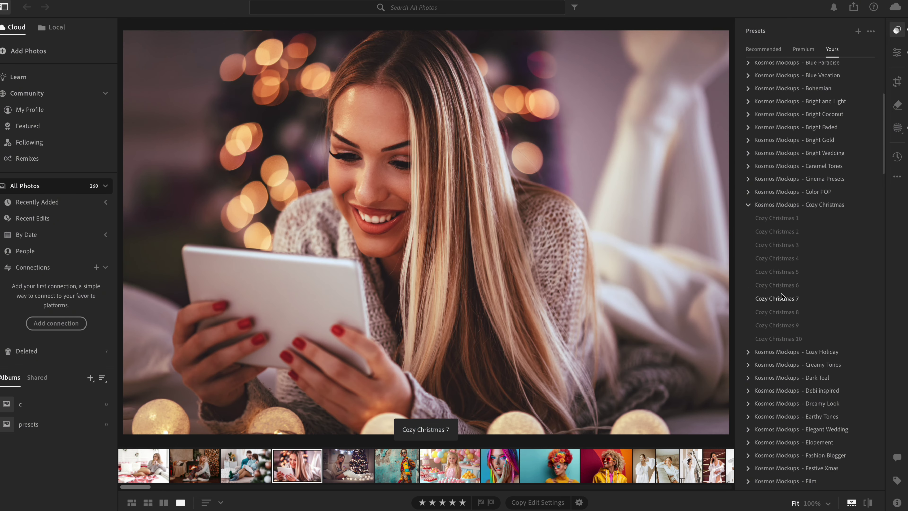
left_click(778, 285)
mouse_move(815, 307)
left_mouse_down()
mouse_move(775, 307)
mouse_move(825, 308)
left_mouse_up()
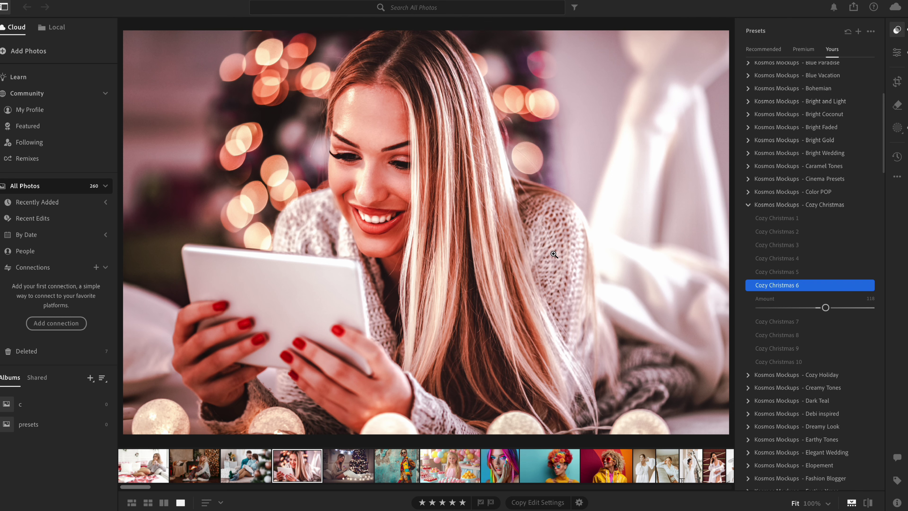